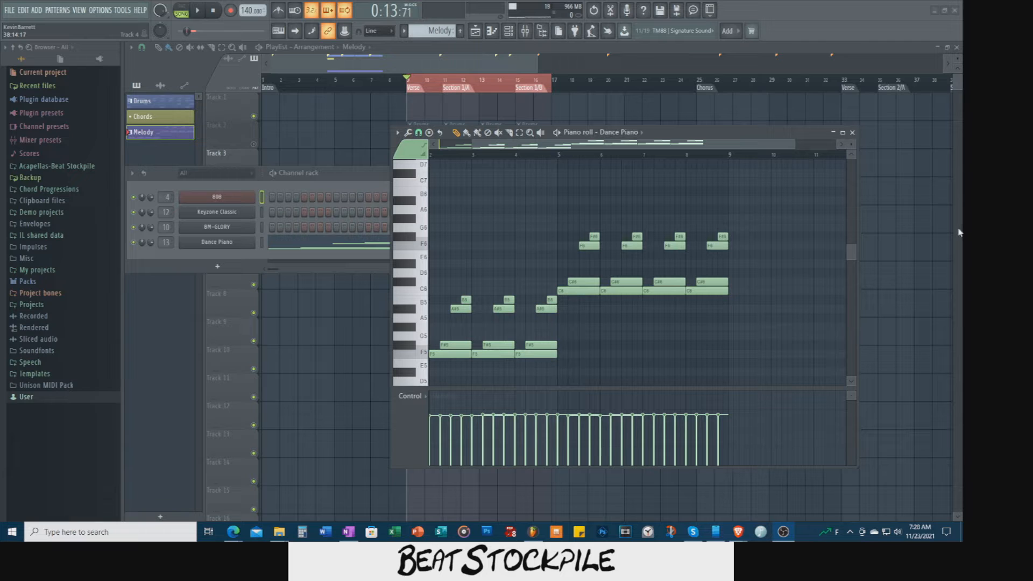
# - Play back the Dance Piano melody across the looped verse section and stop playback
pyautogui.moveTo(716, 146); pyautogui.dragTo(683, 146)
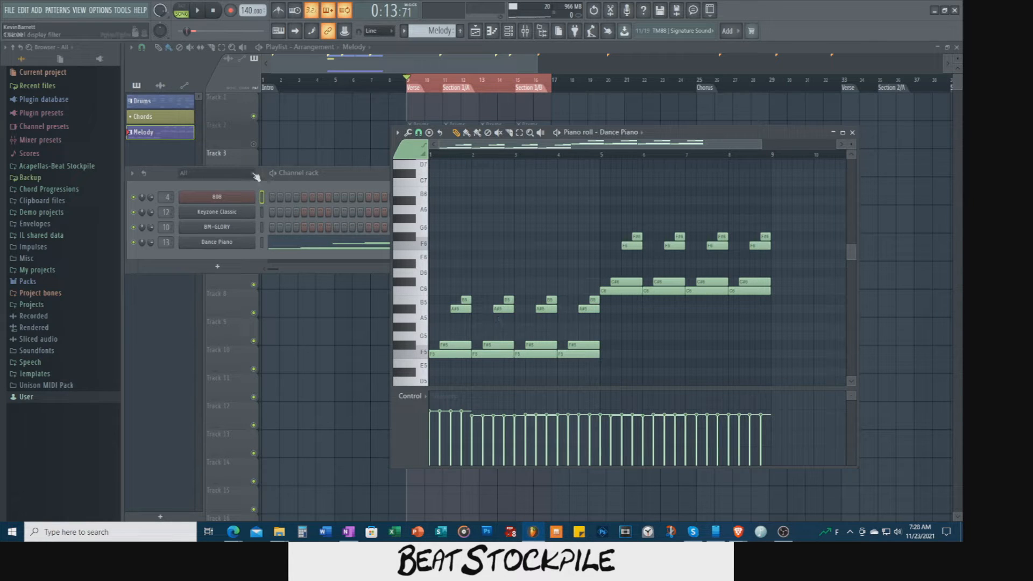
pyautogui.click(198, 11)
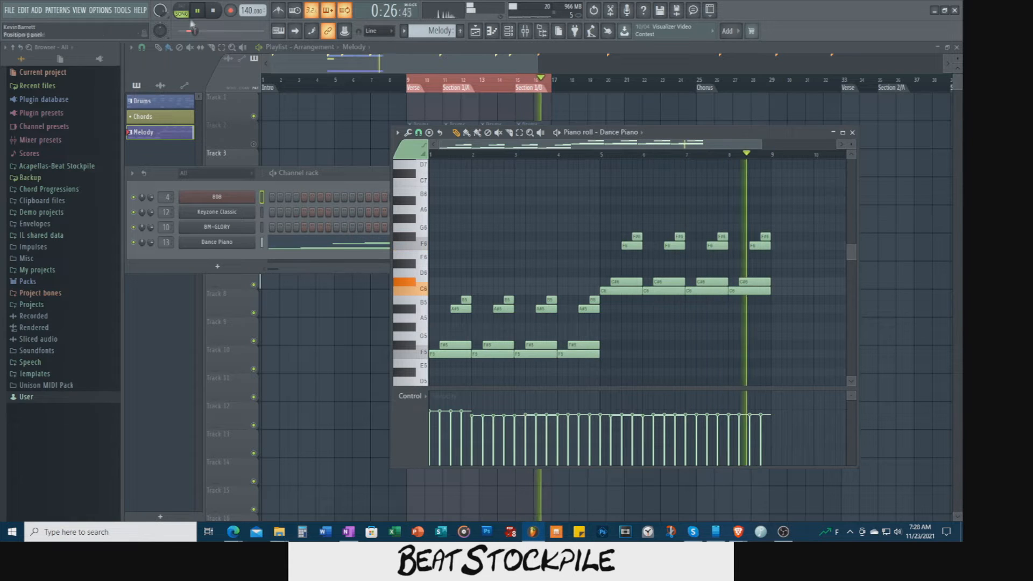
pyautogui.click(213, 11)
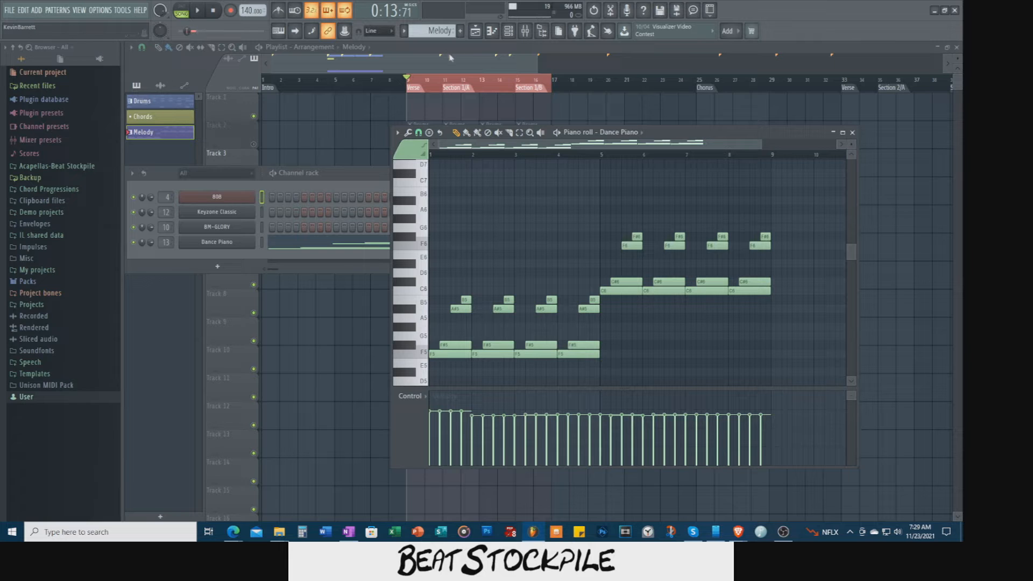
# - Consolidate Track 7 with the Melody pattern over the time selection into a 16-bit stereo WAV clip
pyautogui.press('F12')
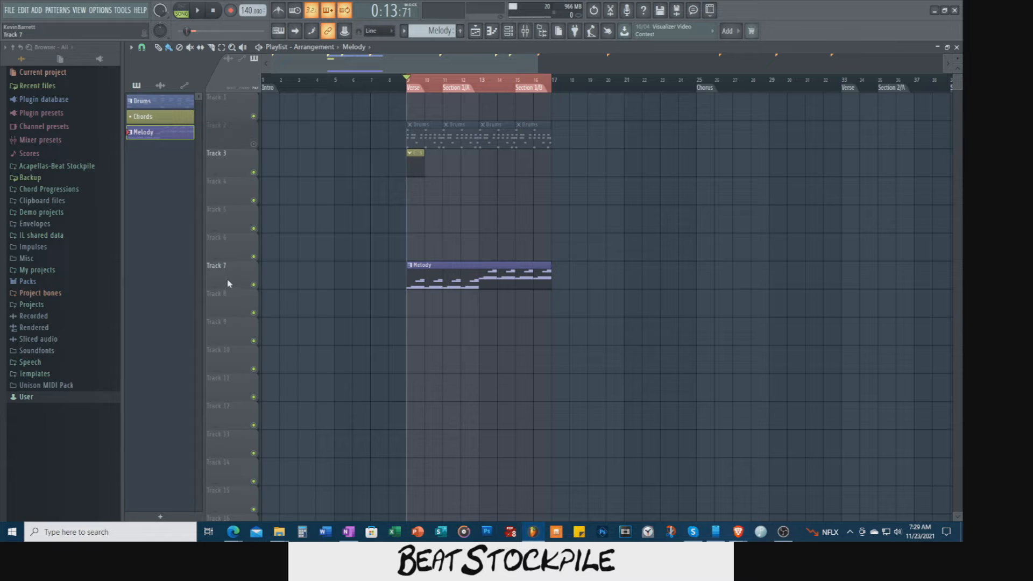
pyautogui.rightClick(228, 262)
pyautogui.moveTo(287, 415)
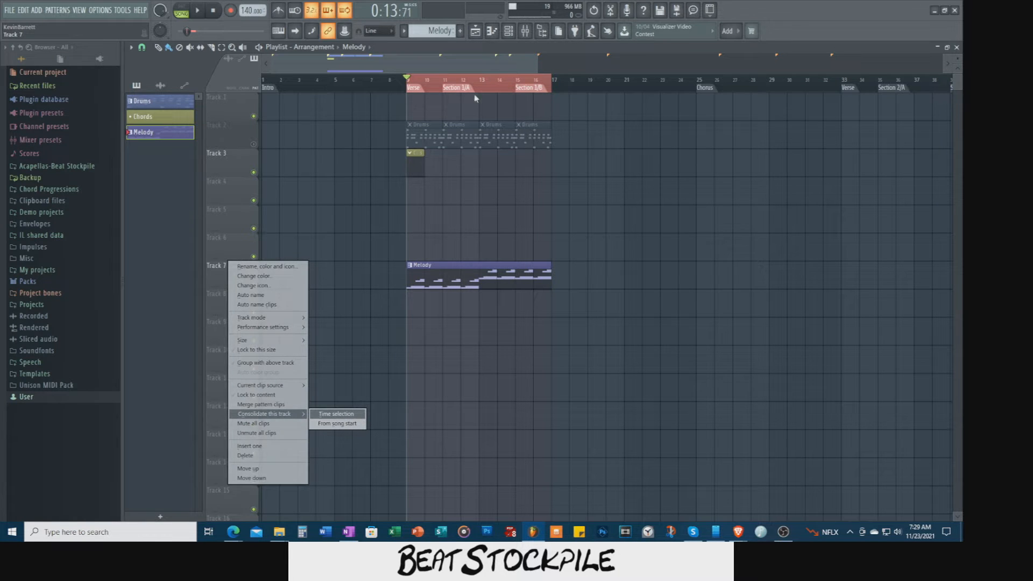
pyautogui.click(335, 414)
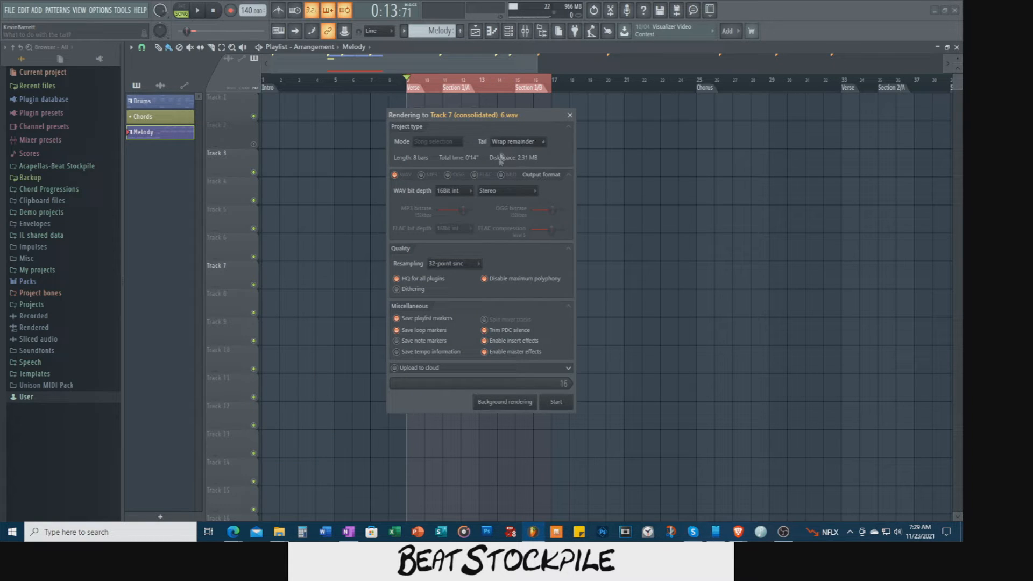
pyautogui.click(557, 406)
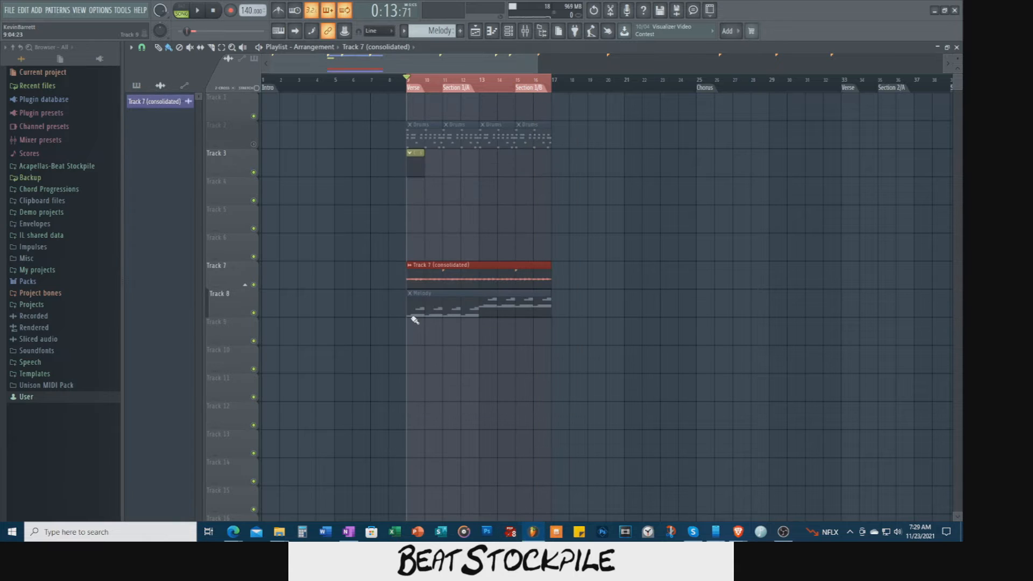
# - Normalize the consolidated Track 7 audio clip and set its time-stretching mode to Stretch
pyautogui.doubleClick(475, 272)
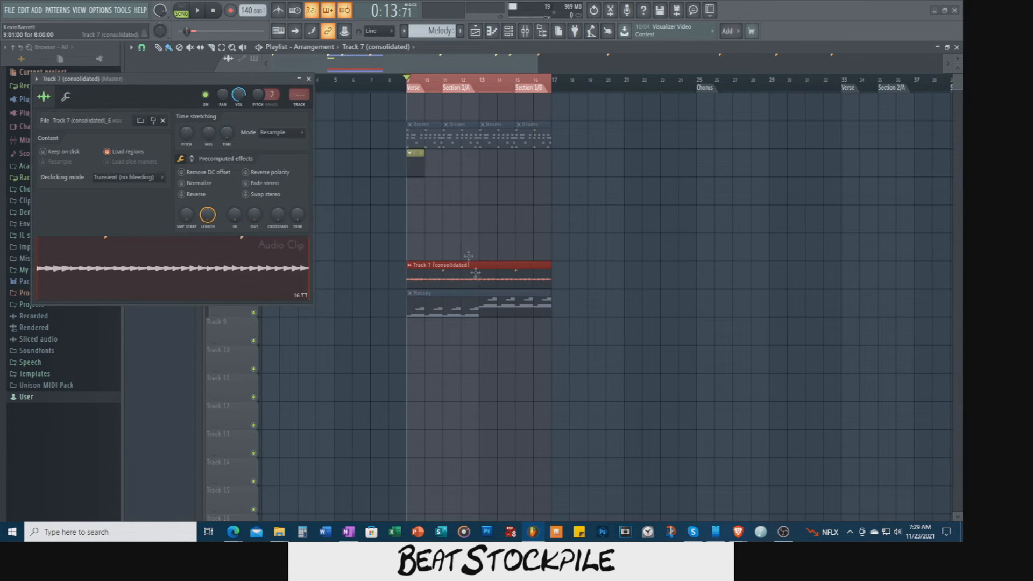
pyautogui.click(188, 184)
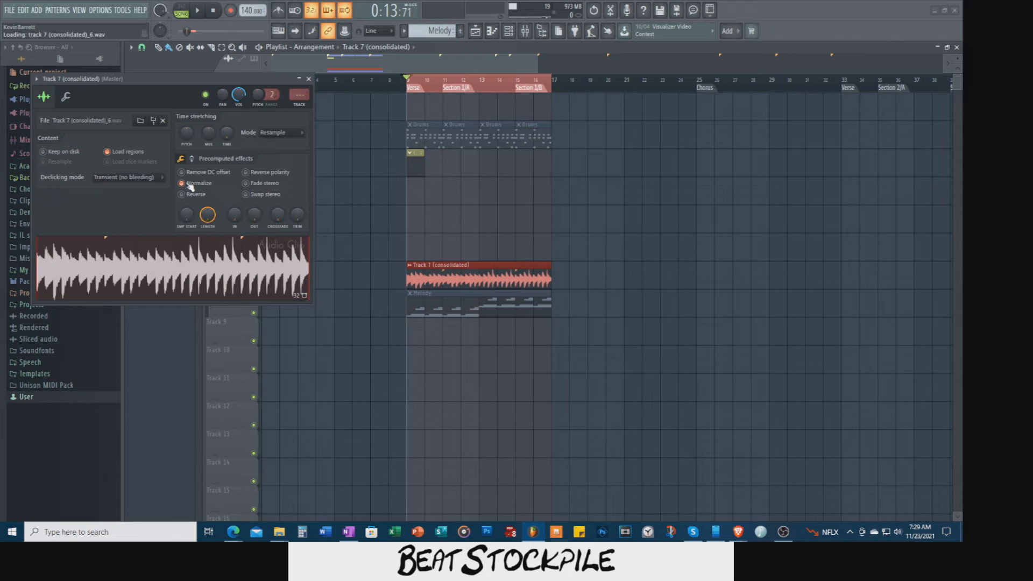
pyautogui.click(293, 133)
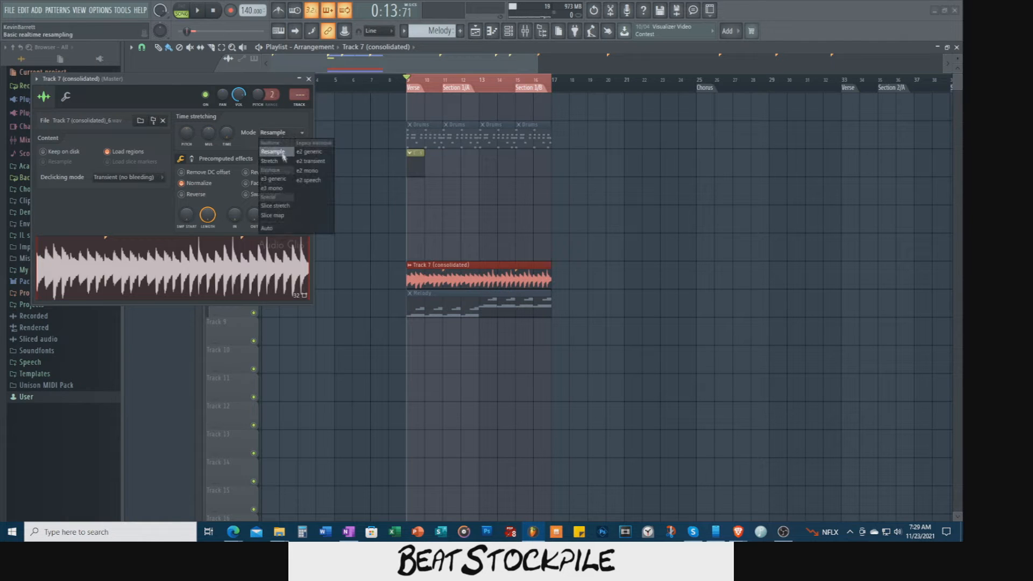
pyautogui.click(283, 162)
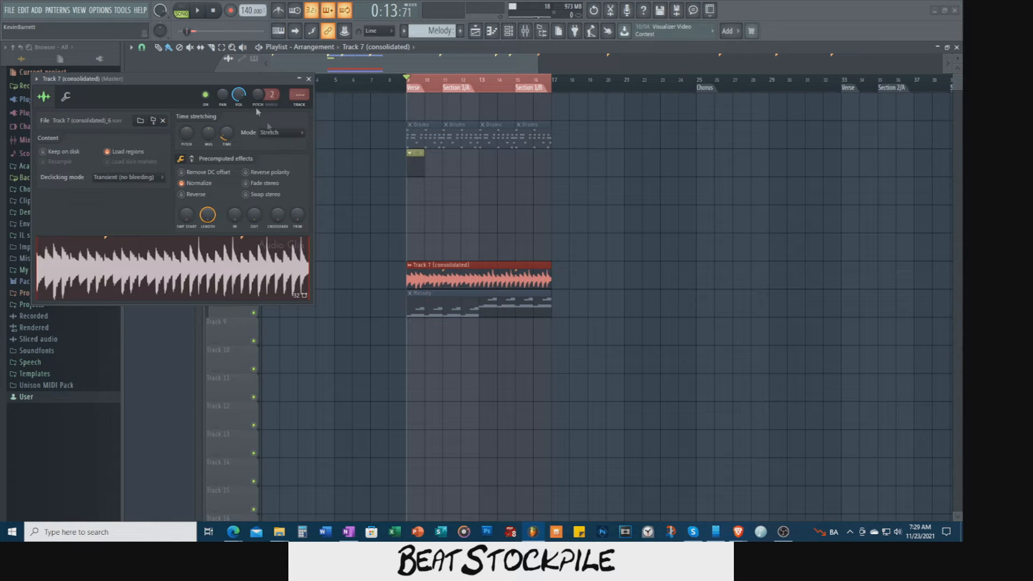
# - Route the consolidated audio clip to mixer track 13 and lower the Dance Piano fader to -10.9 dB
pyautogui.click(197, 10)
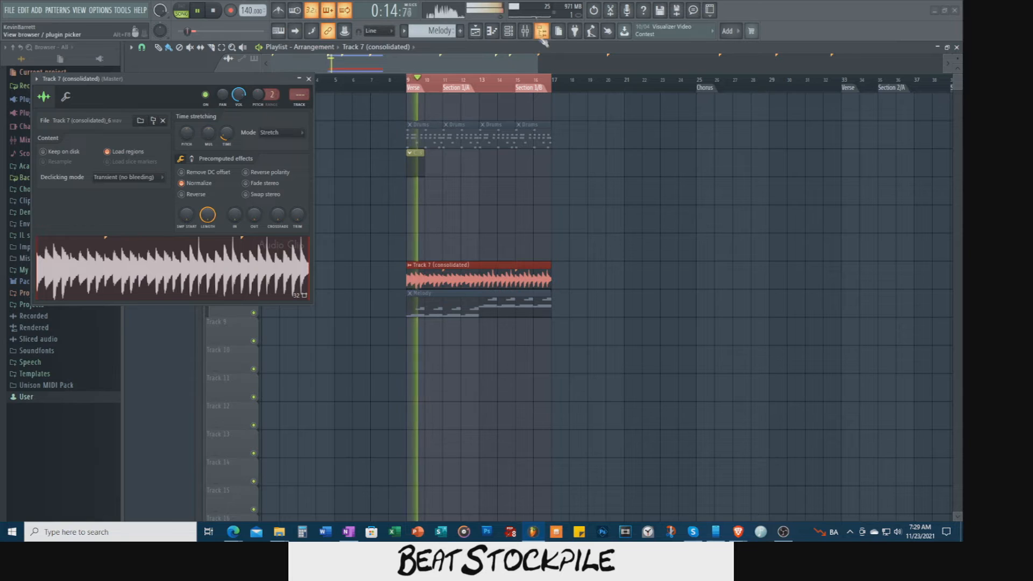
pyautogui.press('F9')
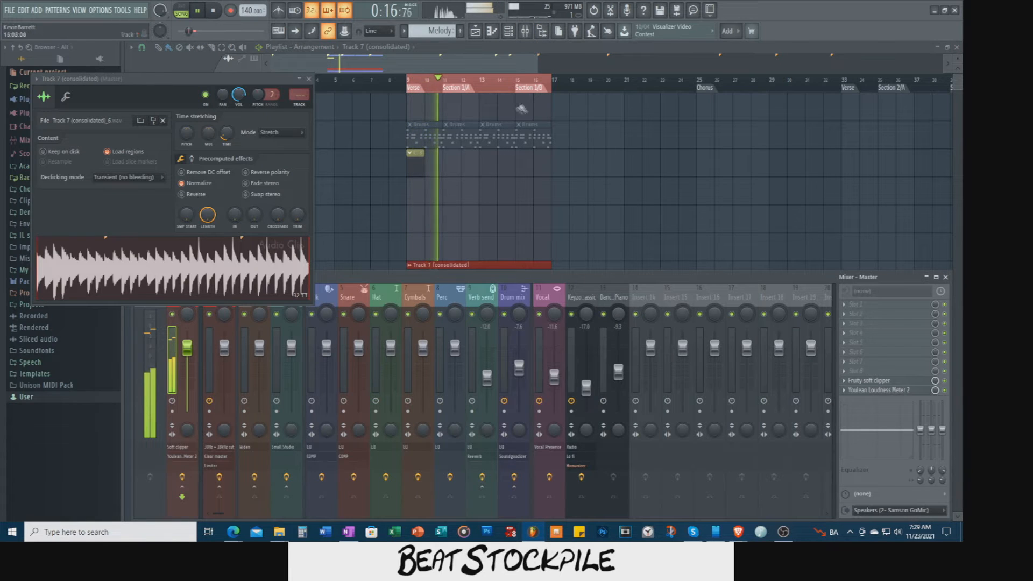
pyautogui.press('space')
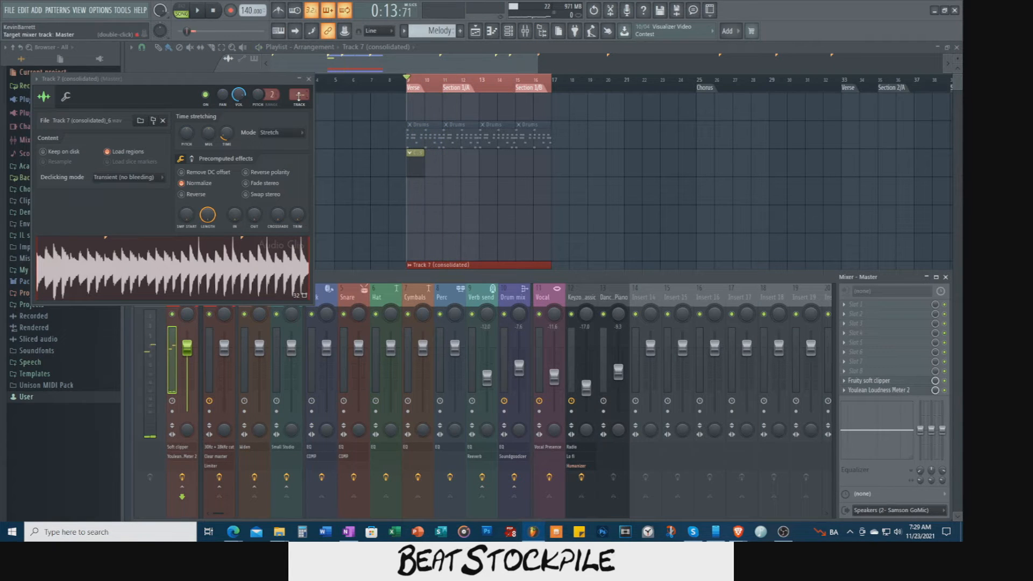
pyautogui.moveTo(300, 95); pyautogui.dragTo(300, 62)
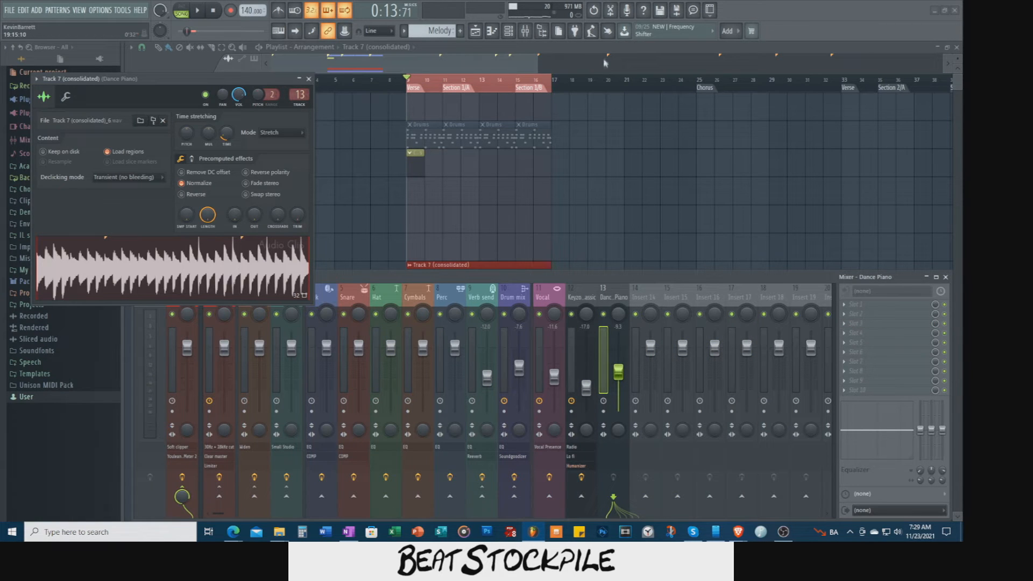
pyautogui.moveTo(618, 371); pyautogui.dragTo(618, 375)
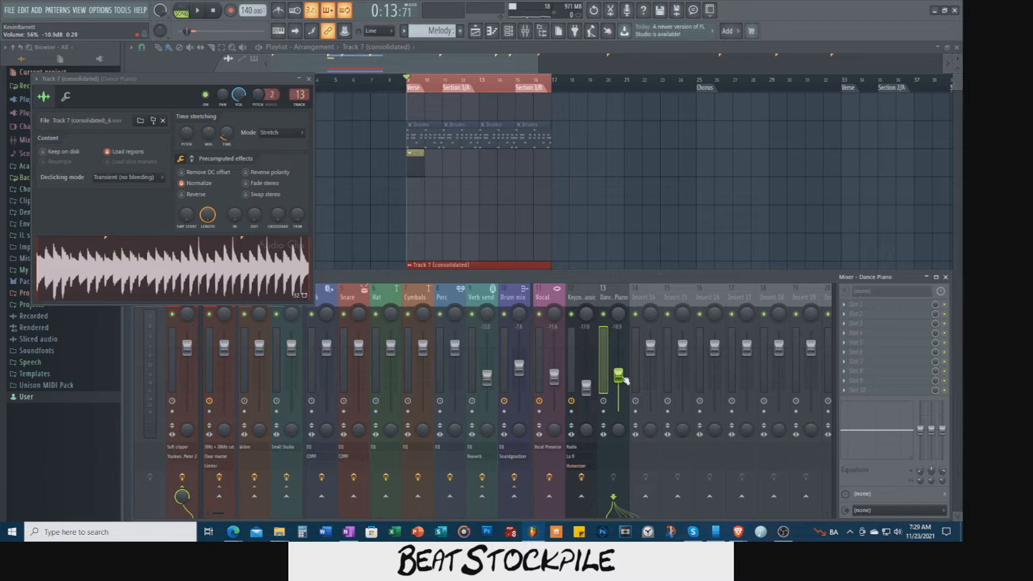
# - Listen to the routed clip at its new level, close the clip's settings and stop playback
pyautogui.press('space')
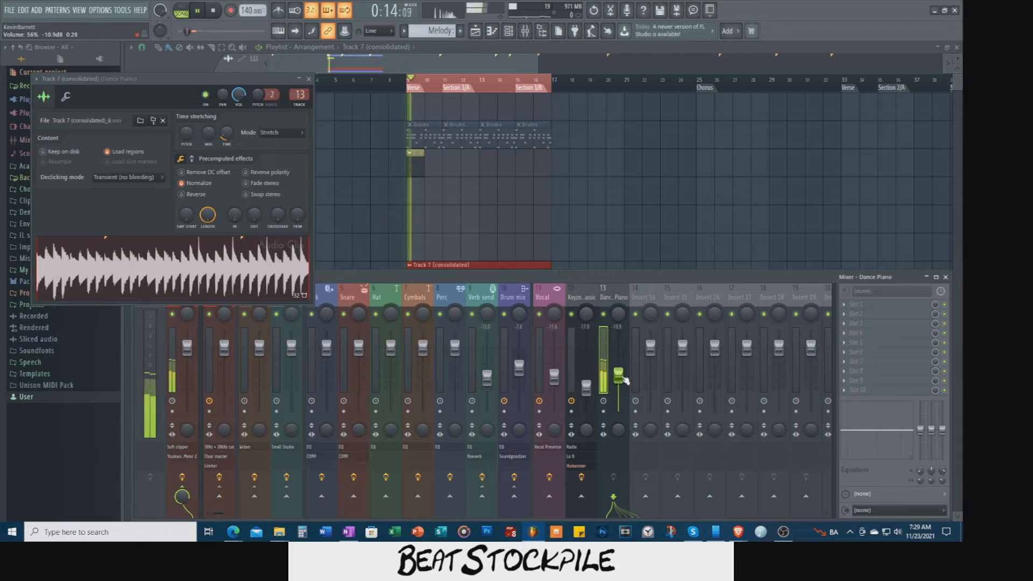
pyautogui.click(308, 78)
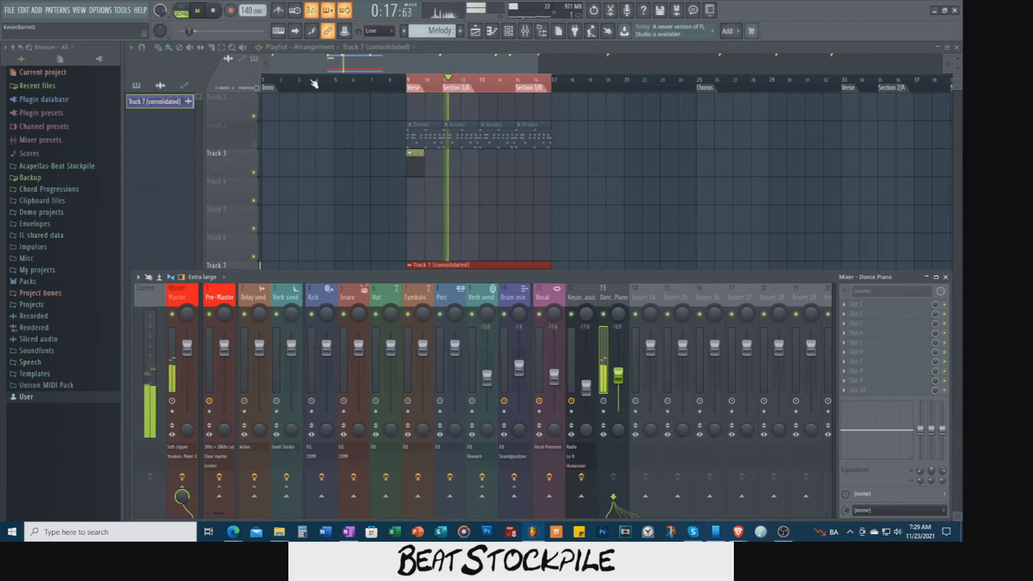
pyautogui.press('space')
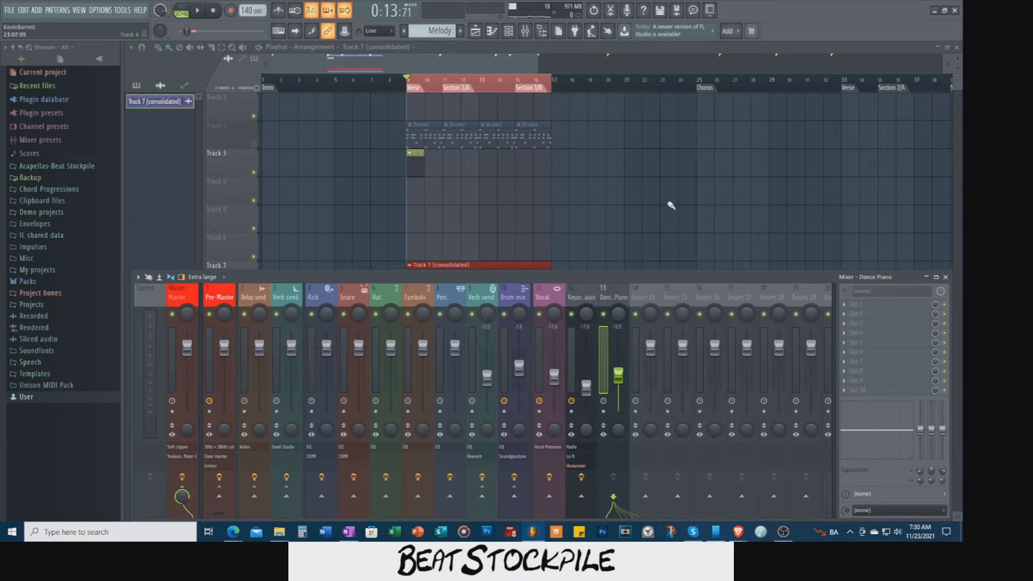
# - Lower the time-stretching pitch of the consolidated Track 7 clip and close its settings
pyautogui.scroll(-1, 670, 205)
pyautogui.doubleClick(477, 254)
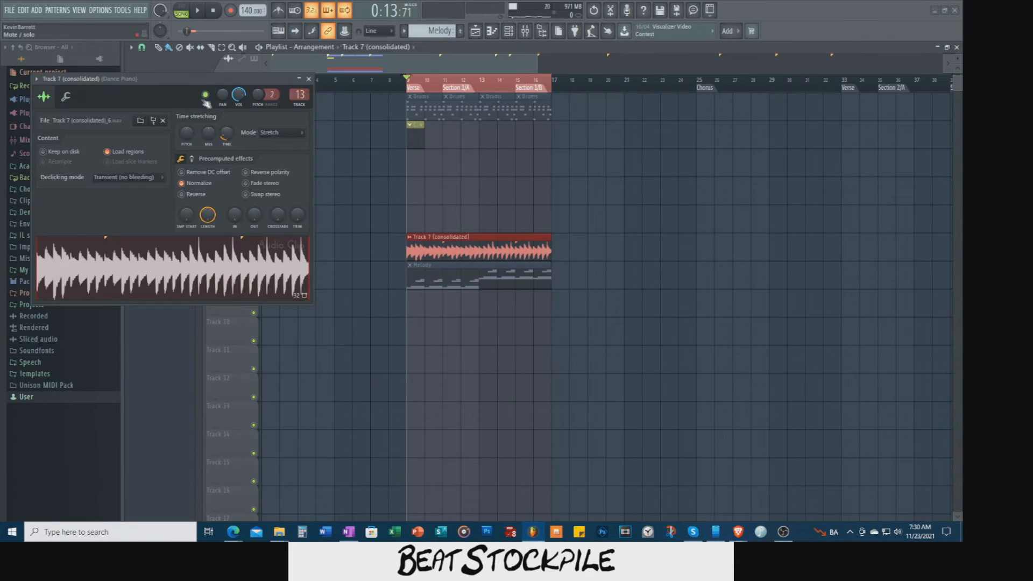
pyautogui.rightClick(189, 135)
pyautogui.click(236, 119)
pyautogui.moveTo(186, 133); pyautogui.dragTo(186, 148)
pyautogui.click(309, 78)
# - Select the Melody pattern, show the Unsorted channels in the channel rack and open Dance Piano
pyautogui.click(137, 86)
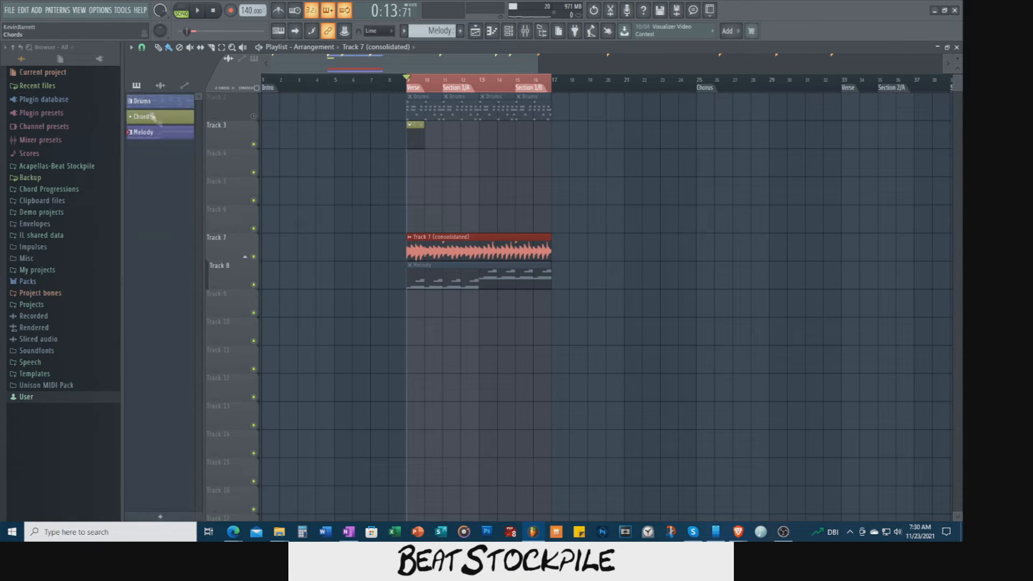
pyautogui.click(151, 138)
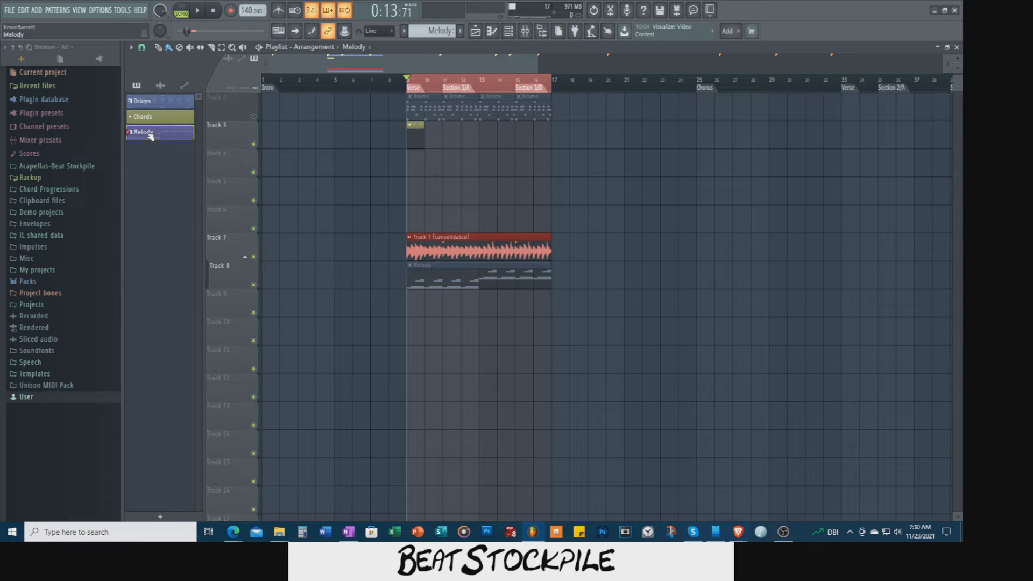
pyautogui.click(513, 33)
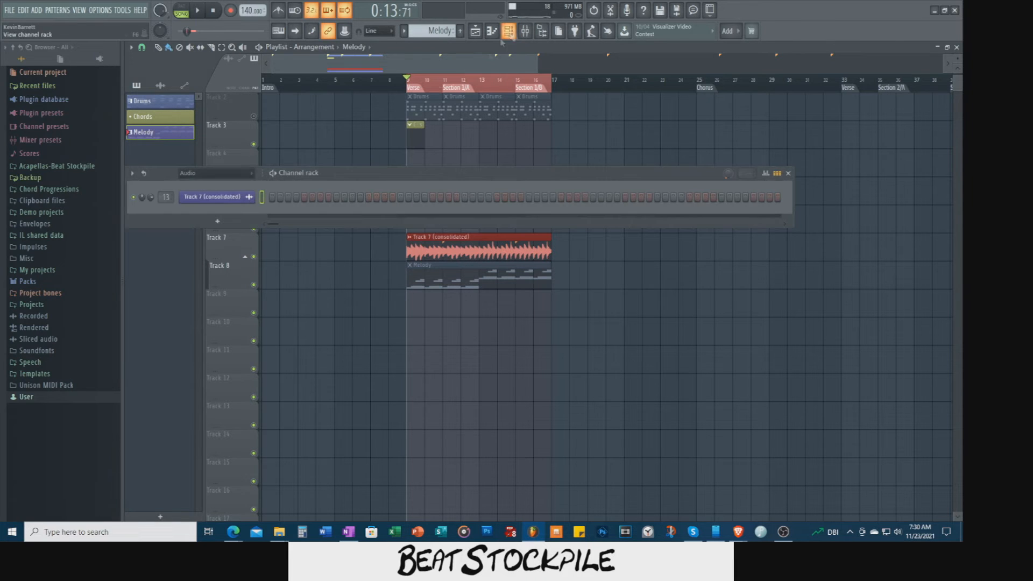
pyautogui.click(229, 180)
pyautogui.click(216, 207)
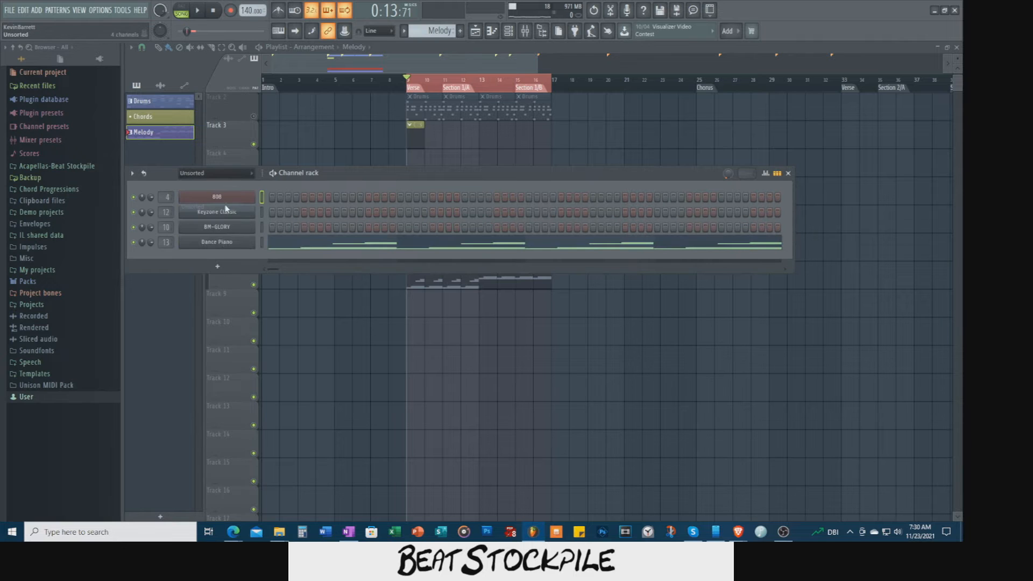
pyautogui.click(220, 242)
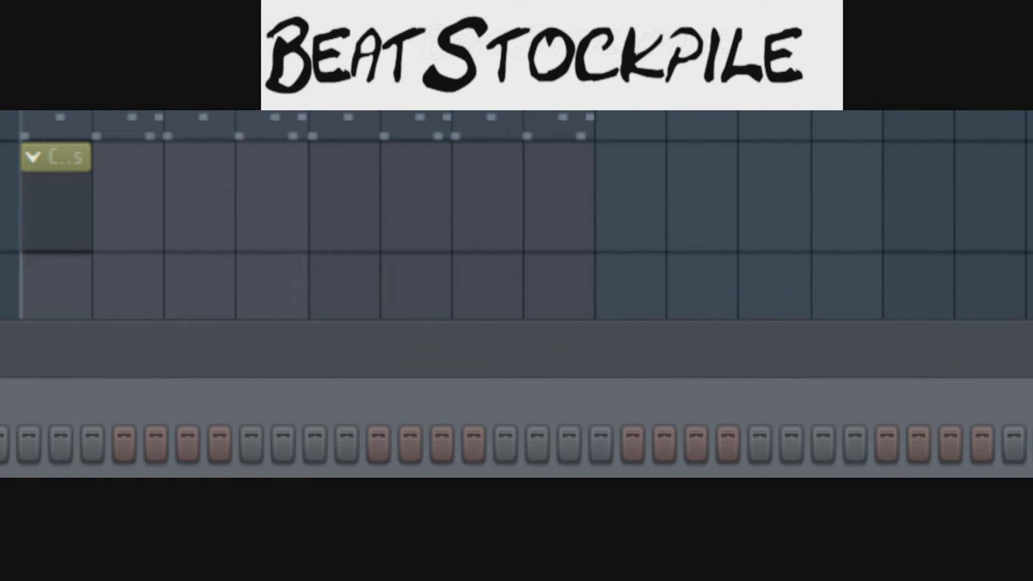
# - Audition the loop and load the Radio preset in Fruity Parametric EQ 2 on the Dance Piano mixer track
pyautogui.press('space')
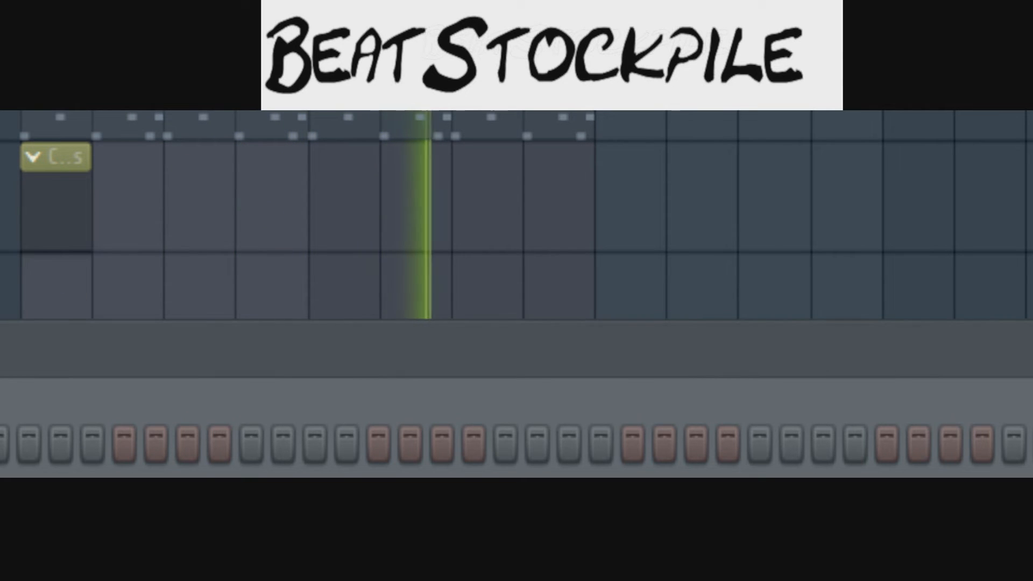
pyautogui.press('space')
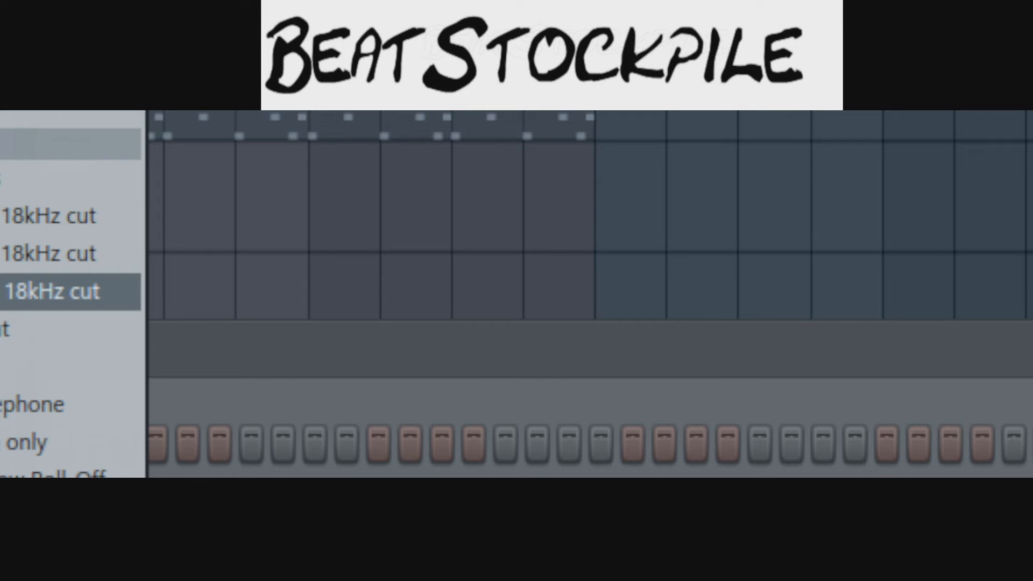
pyautogui.click(16, 292)
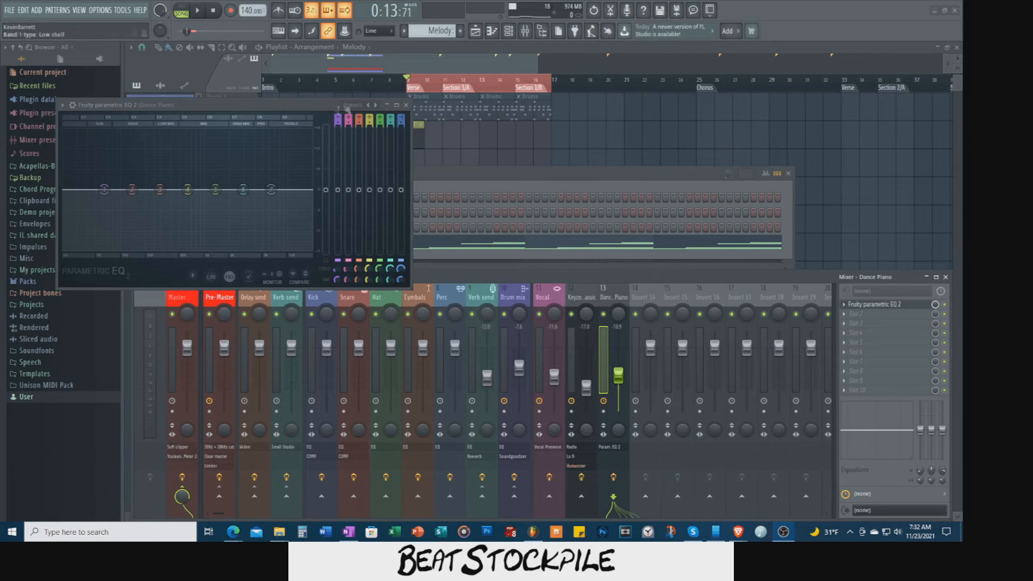
pyautogui.click(375, 107)
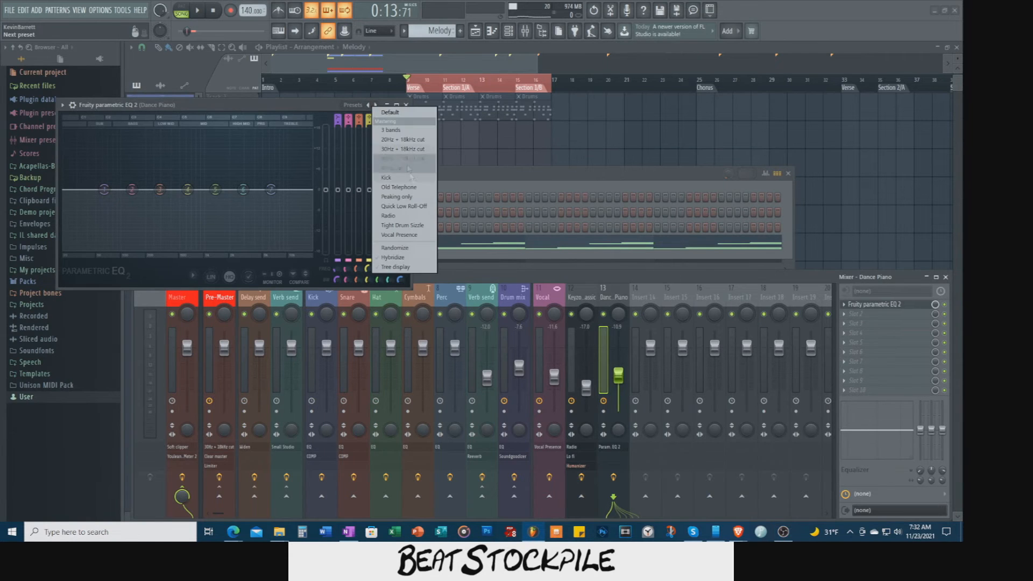
pyautogui.click(421, 215)
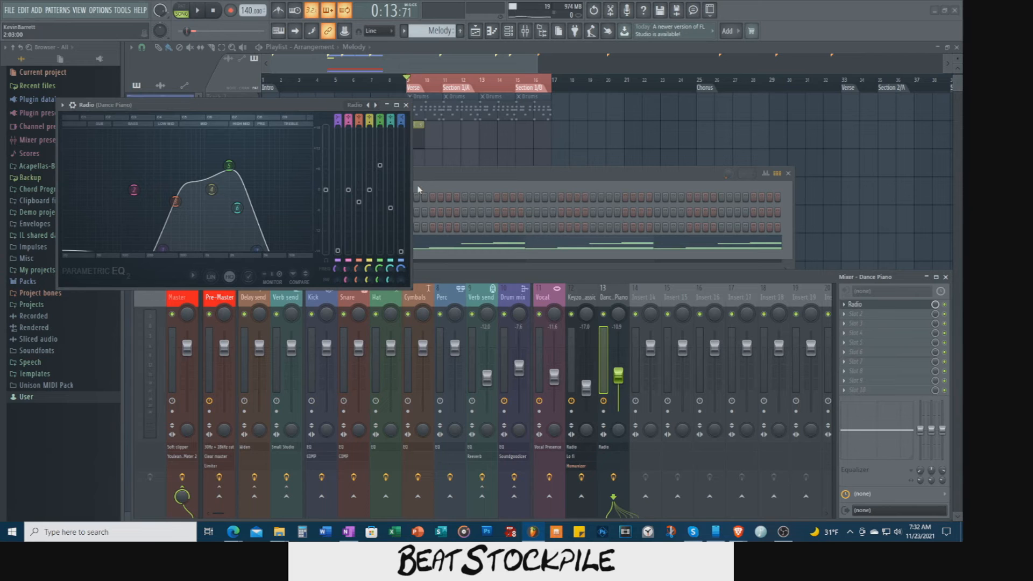
# - During playback, widen the Radio EQ by moving its high cut up and its low cut down in frequency, and close it
pyautogui.press('space')
pyautogui.moveTo(259, 251); pyautogui.dragTo(265, 251)
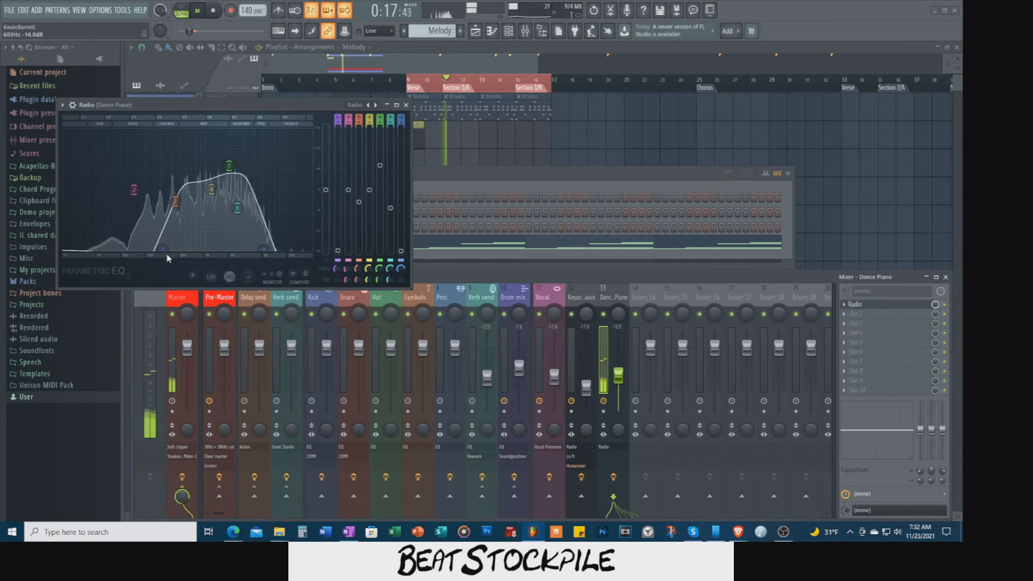
pyautogui.moveTo(163, 250); pyautogui.dragTo(156, 248)
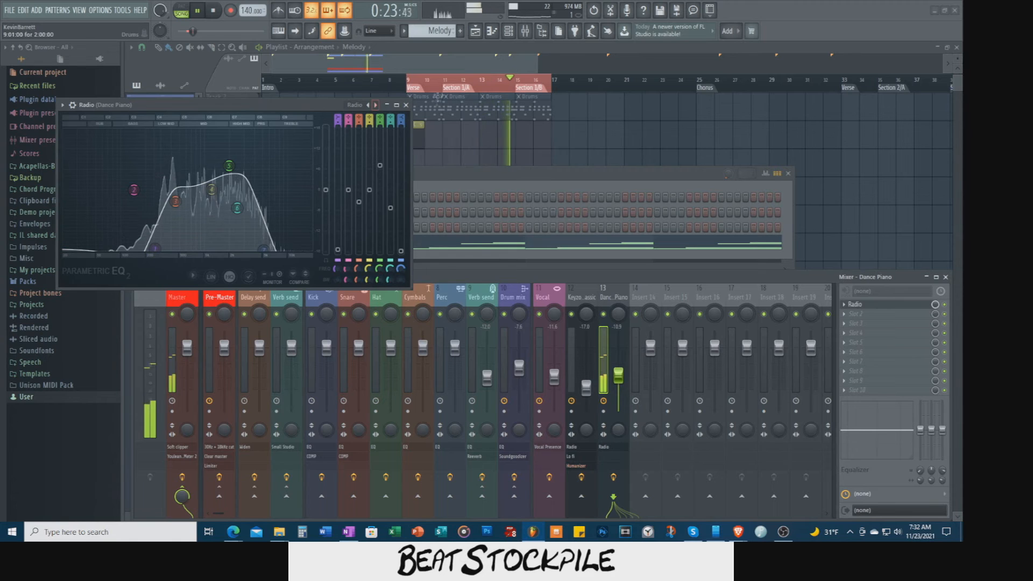
pyautogui.click(405, 105)
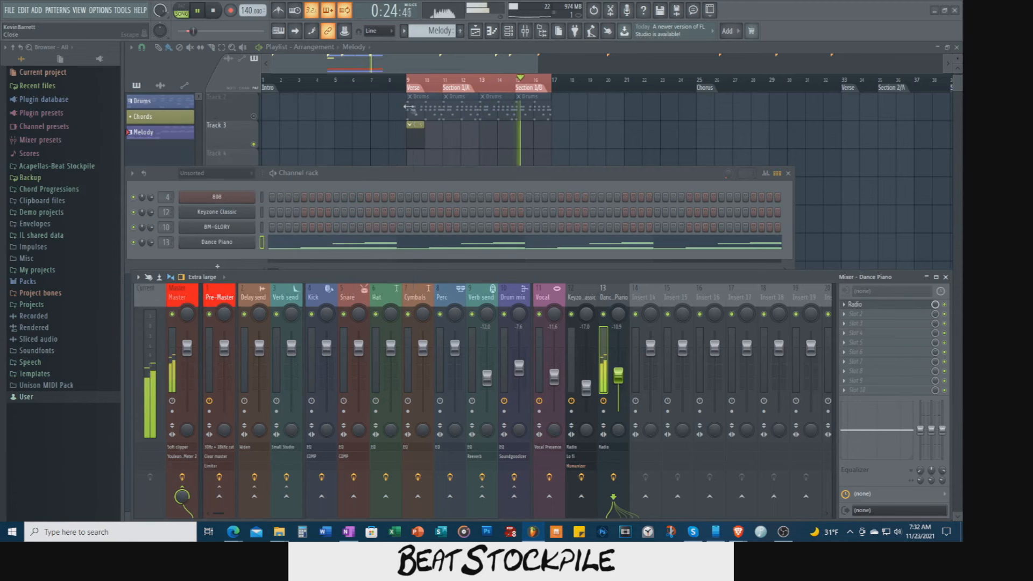
# - Add Maximus to the second effect slot of the Dance Piano mixer track
pyautogui.click(846, 315)
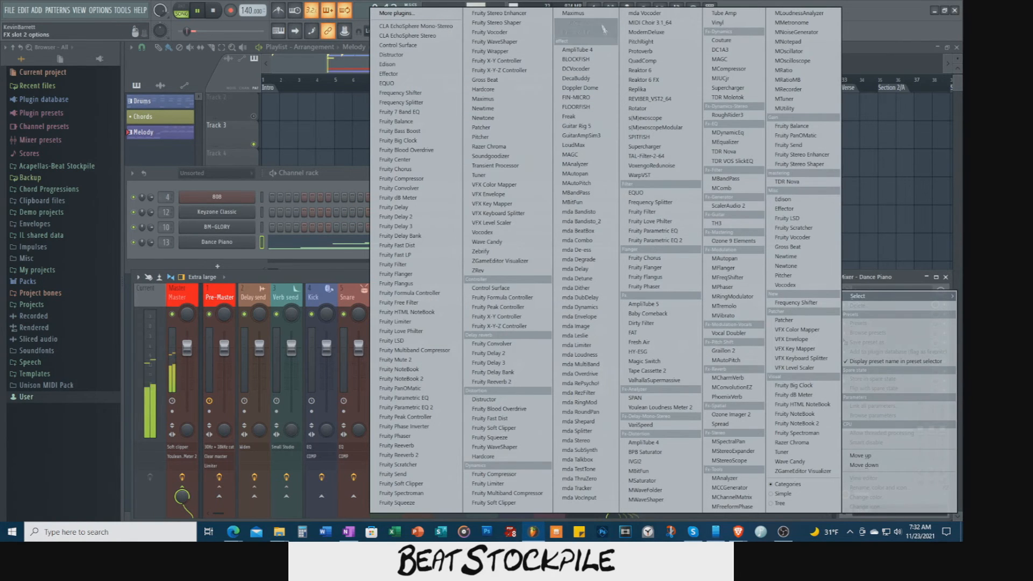
pyautogui.click(575, 13)
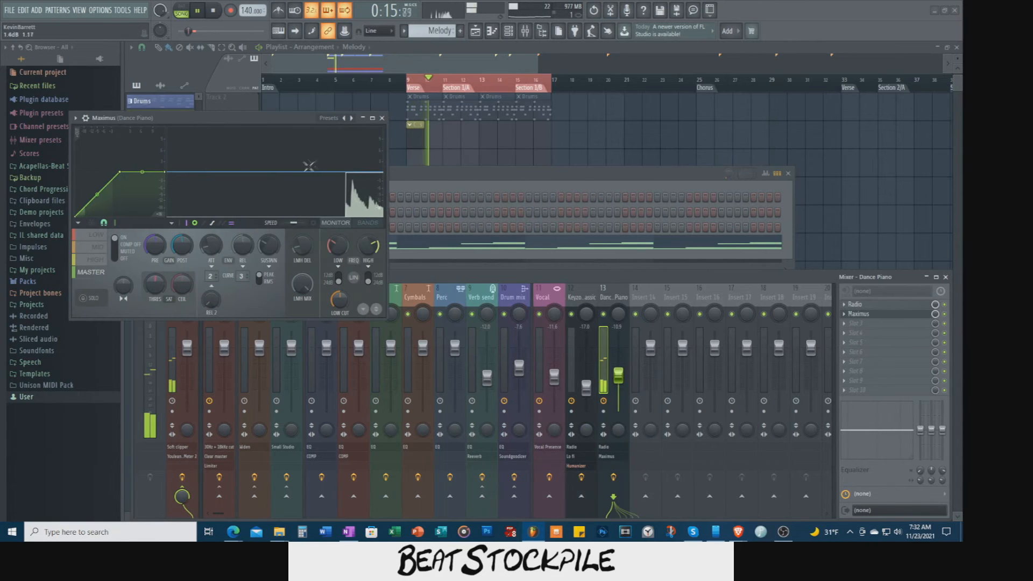
# - Load the Lo fi preset in Maximus on the Dance Piano track, stop playback and save the project
pyautogui.click(353, 118)
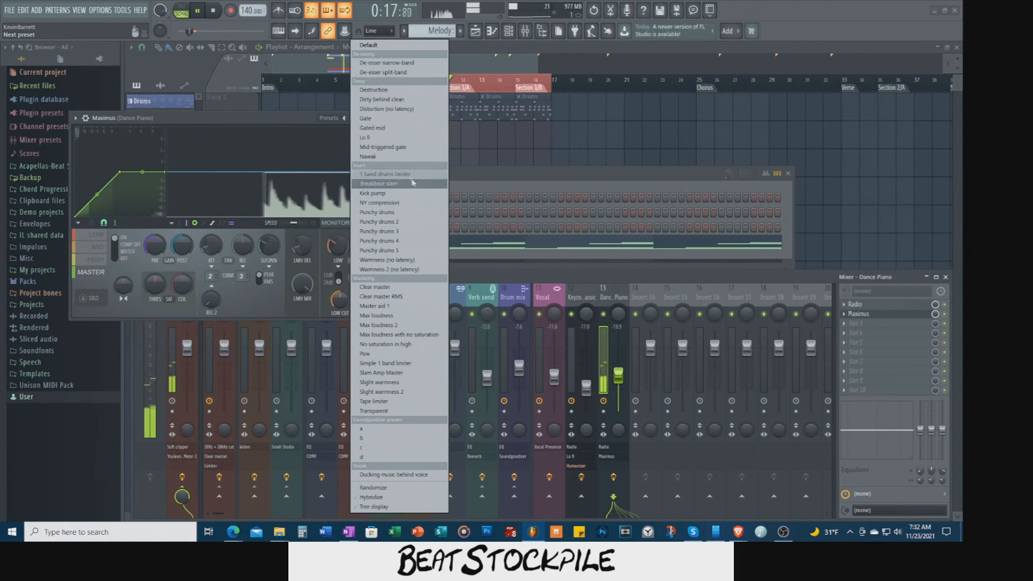
pyautogui.click(376, 138)
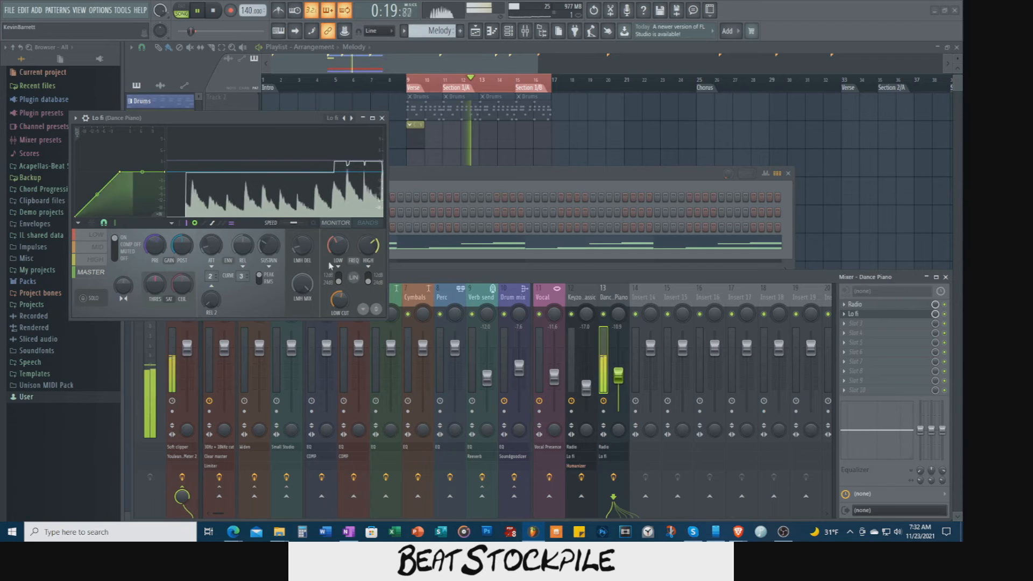
pyautogui.press('space')
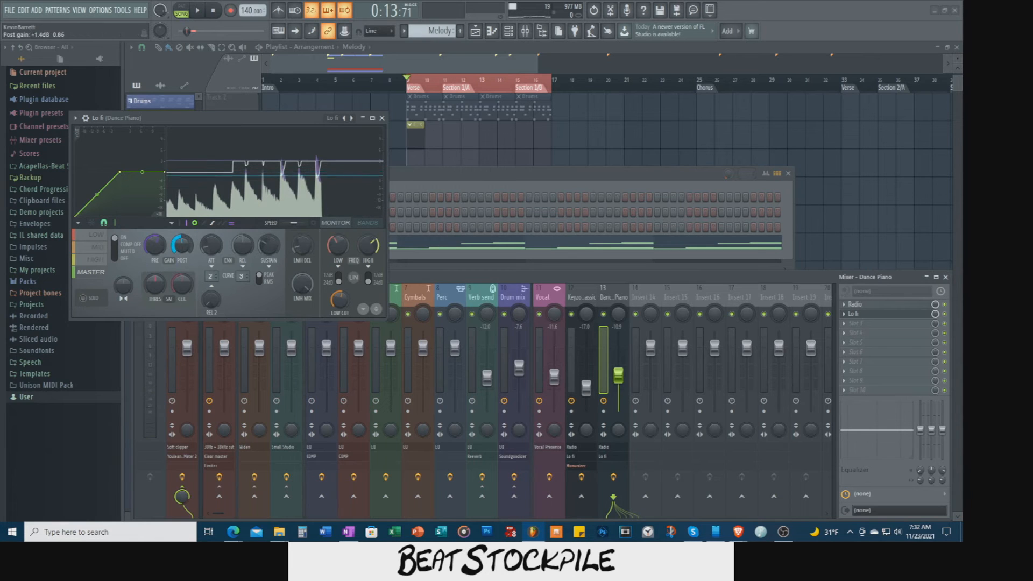
pyautogui.hotkey('ctrl', 's')
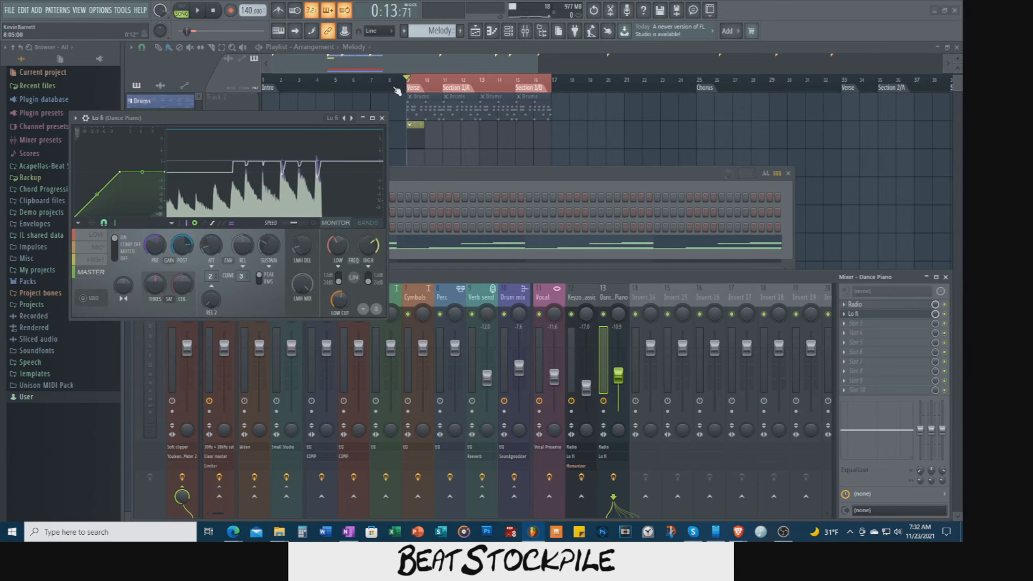
# - During playback, rebalance the pre and post gain of the Lo fi Maximus master band, and close it to return to the mixer
pyautogui.click(519, 47)
pyautogui.press('space')
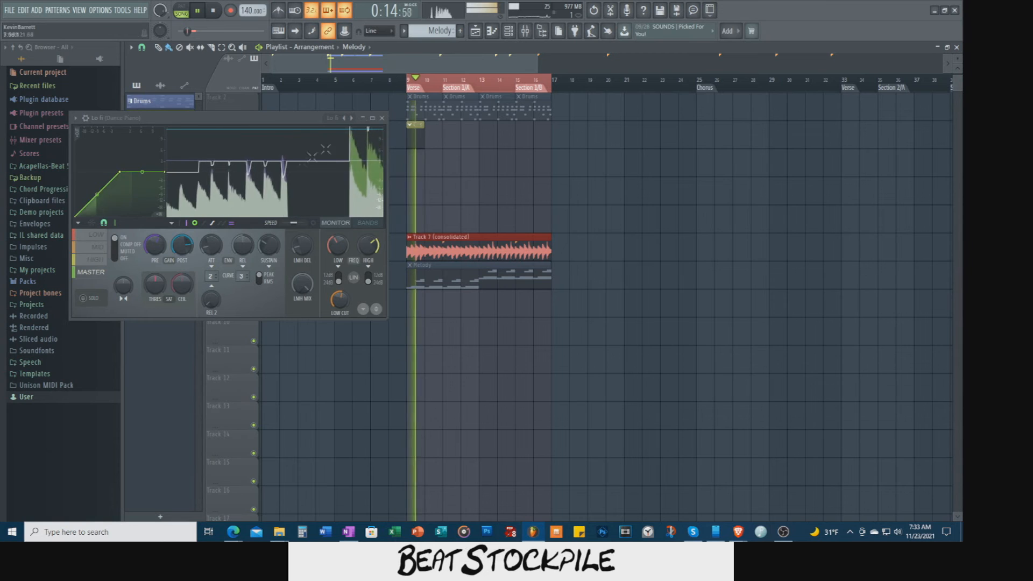
pyautogui.moveTo(182, 245); pyautogui.dragTo(182, 286)
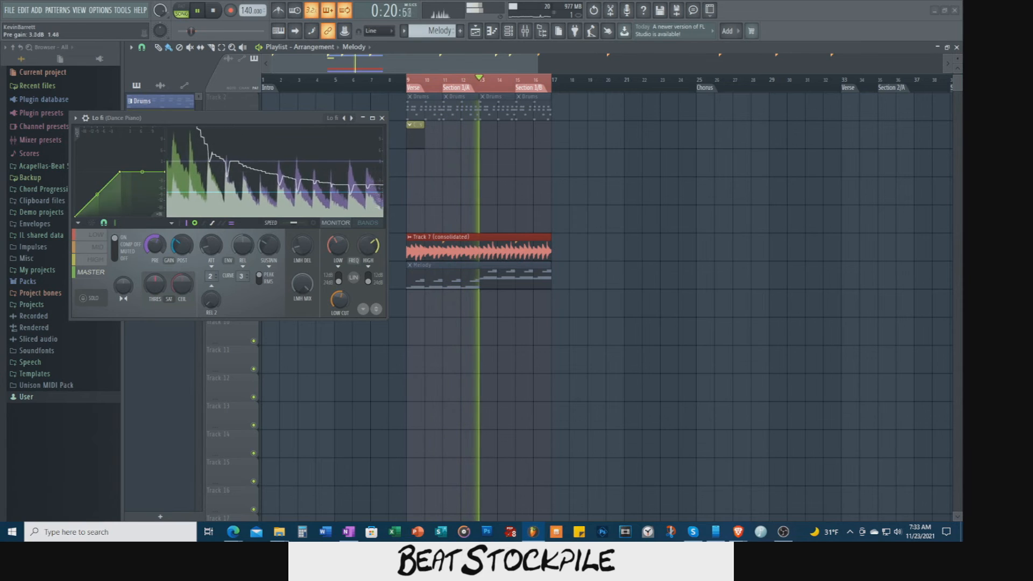
pyautogui.moveTo(177, 247); pyautogui.dragTo(177, 240)
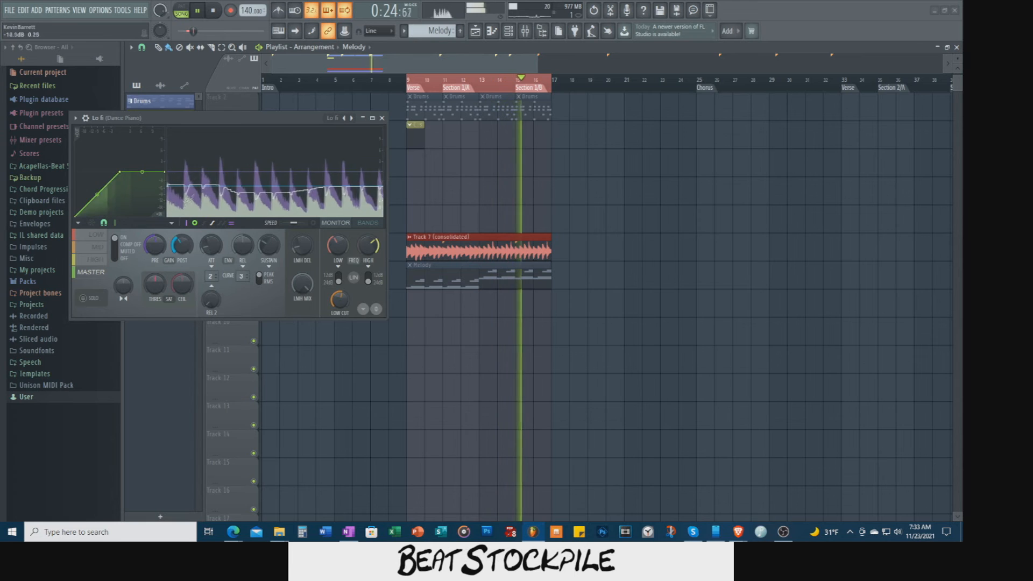
pyautogui.click(382, 118)
pyautogui.click(525, 31)
pyautogui.press('space')
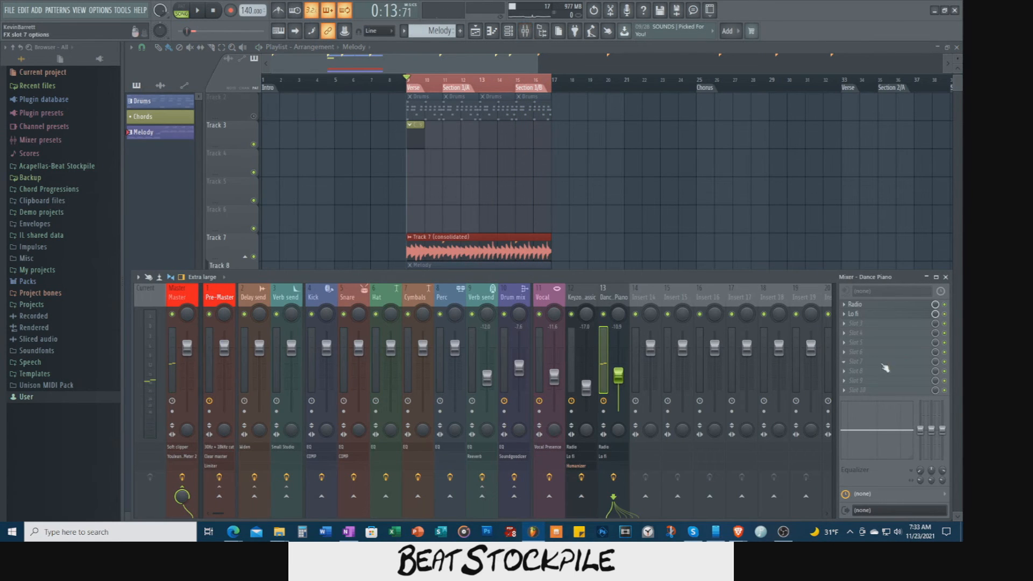
# - Add Patcher to the third effect slot of the Dance Piano track and load its Humanizer preset
pyautogui.click(856, 324)
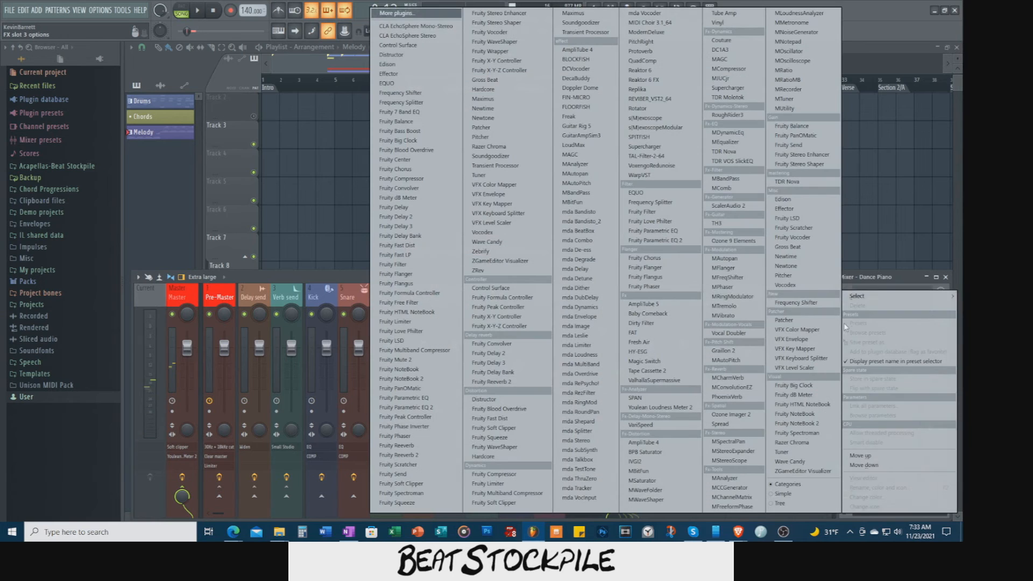
pyautogui.click(783, 319)
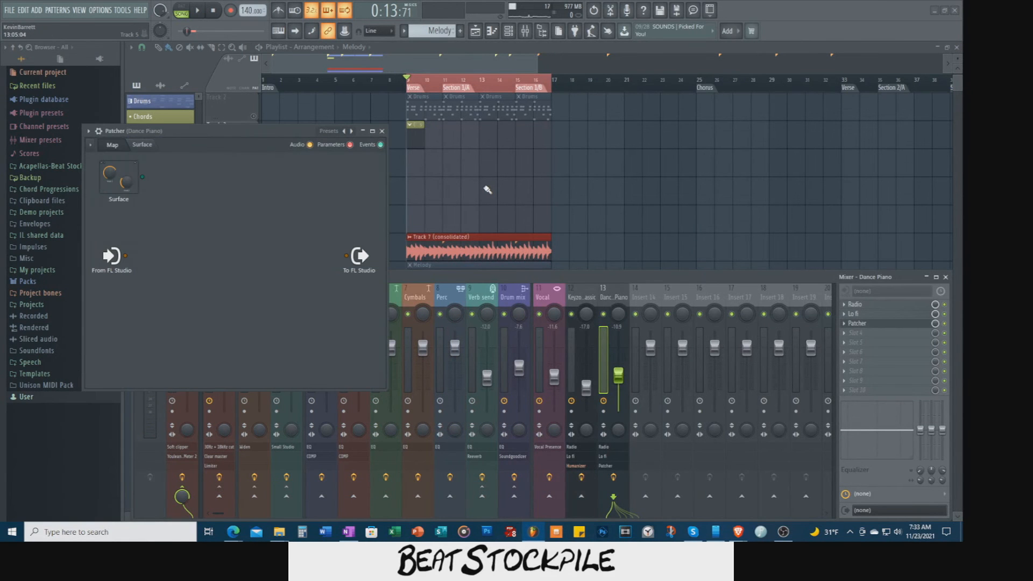
pyautogui.moveTo(132, 257); pyautogui.dragTo(346, 256)
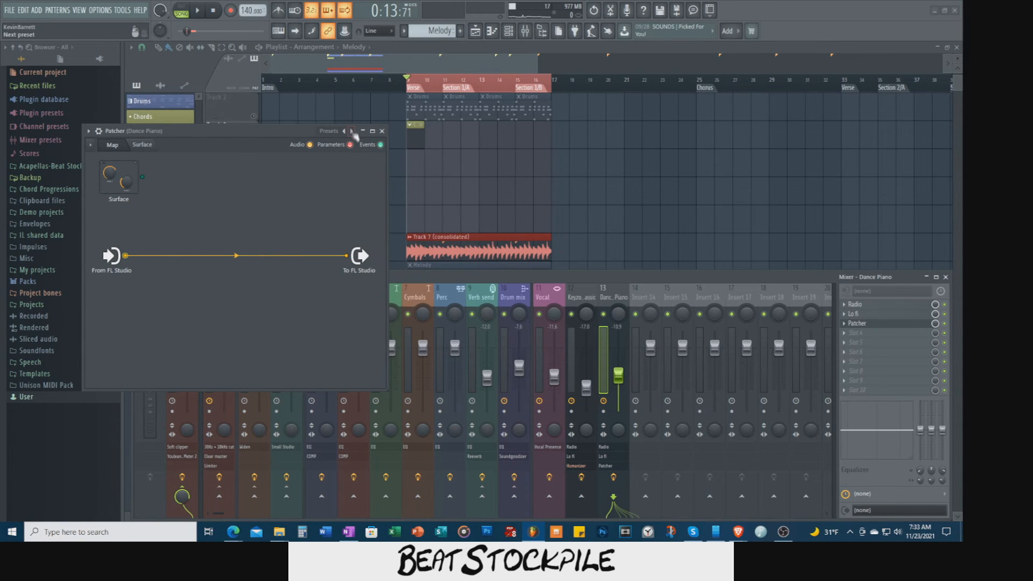
pyautogui.click(352, 131)
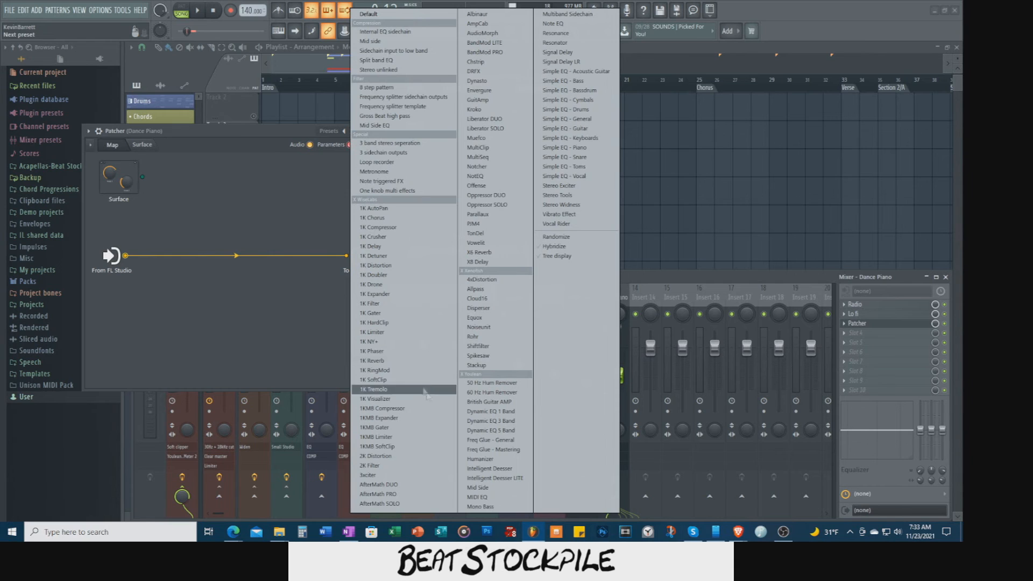
pyautogui.click(502, 461)
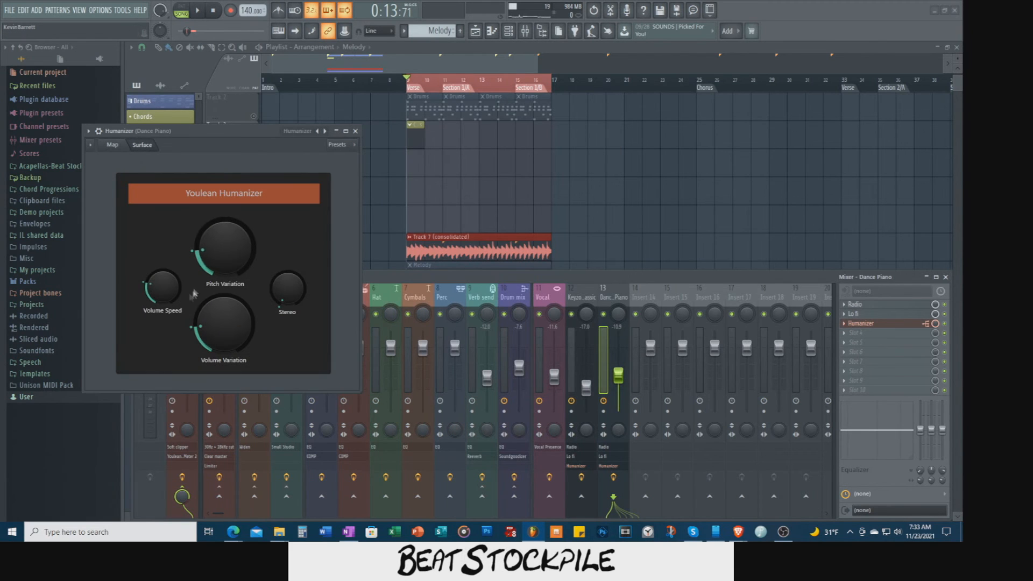
# - In Youlean Humanizer, turn Volume Speed down to minimum and raise Pitch Variation, Stereo and Volume Variation
pyautogui.moveTo(157, 293); pyautogui.dragTo(157, 326)
pyautogui.moveTo(210, 250); pyautogui.dragTo(210, 220)
pyautogui.moveTo(285, 295); pyautogui.dragTo(285, 263)
pyautogui.moveTo(245, 327); pyautogui.dragTo(245, 315)
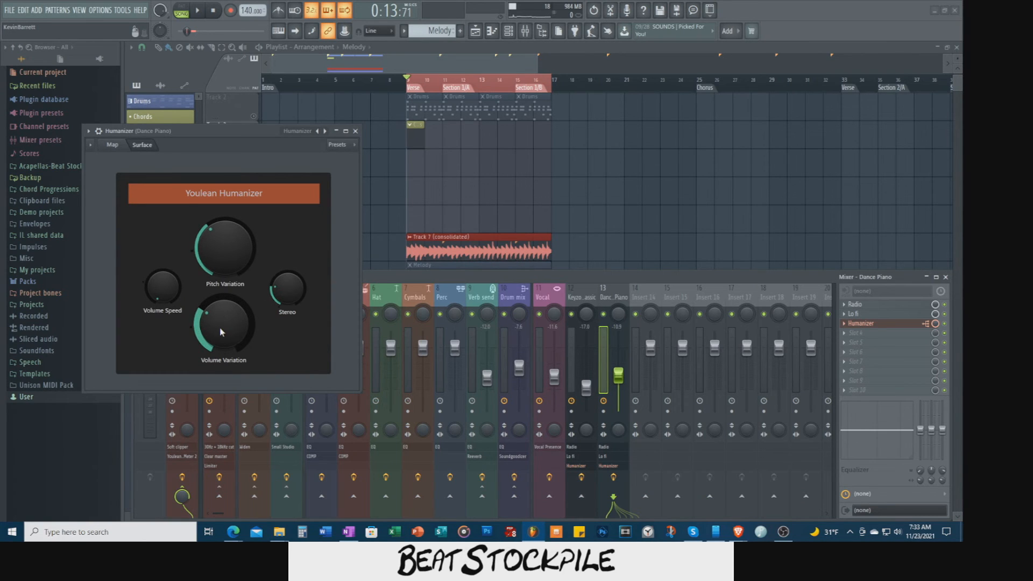
# - While auditioning the loop, slightly reduce the Humanizer's Volume Variation, Pitch Variation and Stereo, and close it
pyautogui.press('space')
pyautogui.moveTo(221, 332)
pyautogui.mouseDown()
pyautogui.moveTo(224, 318)
pyautogui.moveTo(220, 336)
pyautogui.mouseUp()
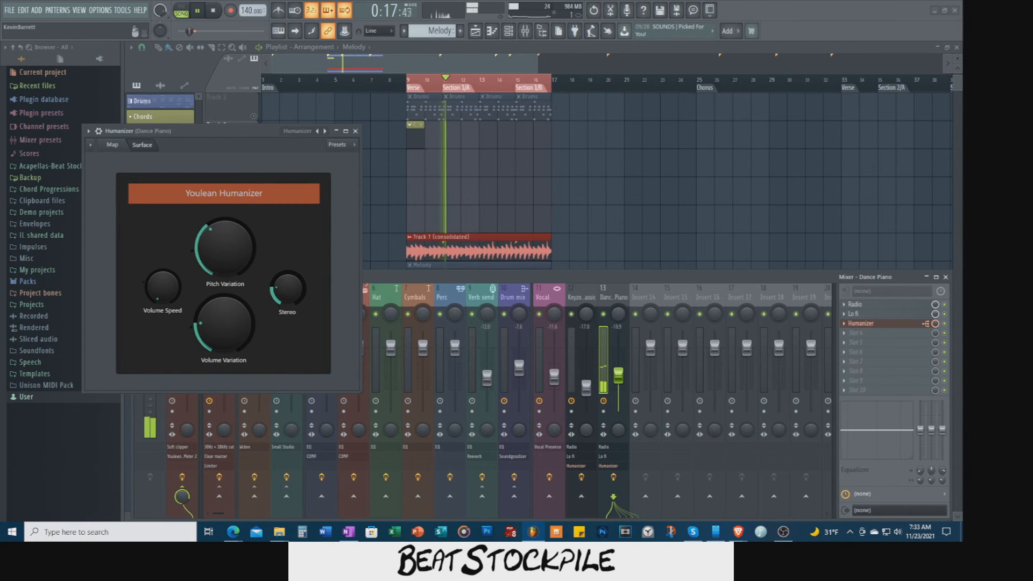
pyautogui.moveTo(227, 253); pyautogui.dragTo(227, 264)
pyautogui.moveTo(287, 286); pyautogui.dragTo(287, 295)
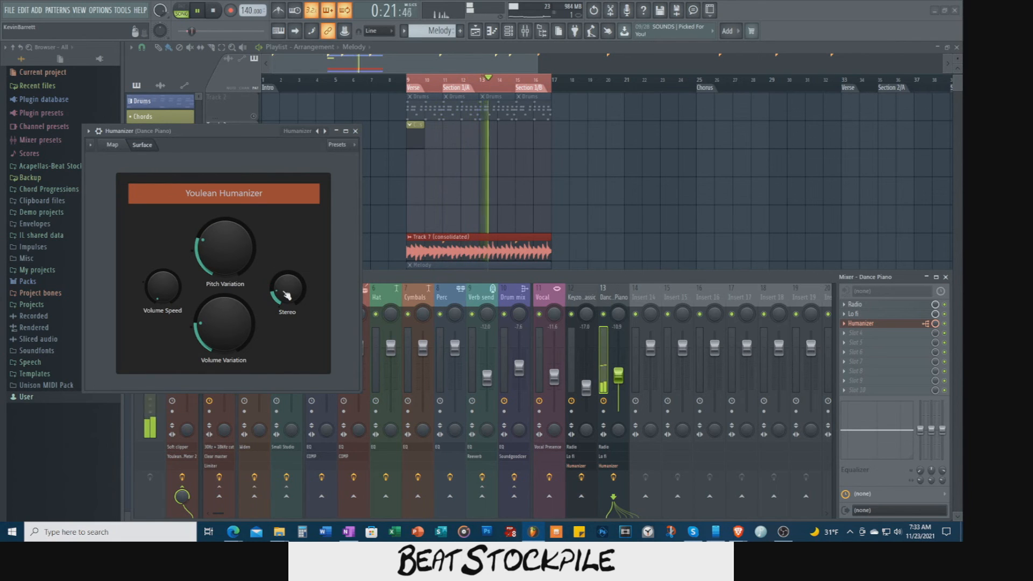
pyautogui.click(355, 131)
pyautogui.press('space')
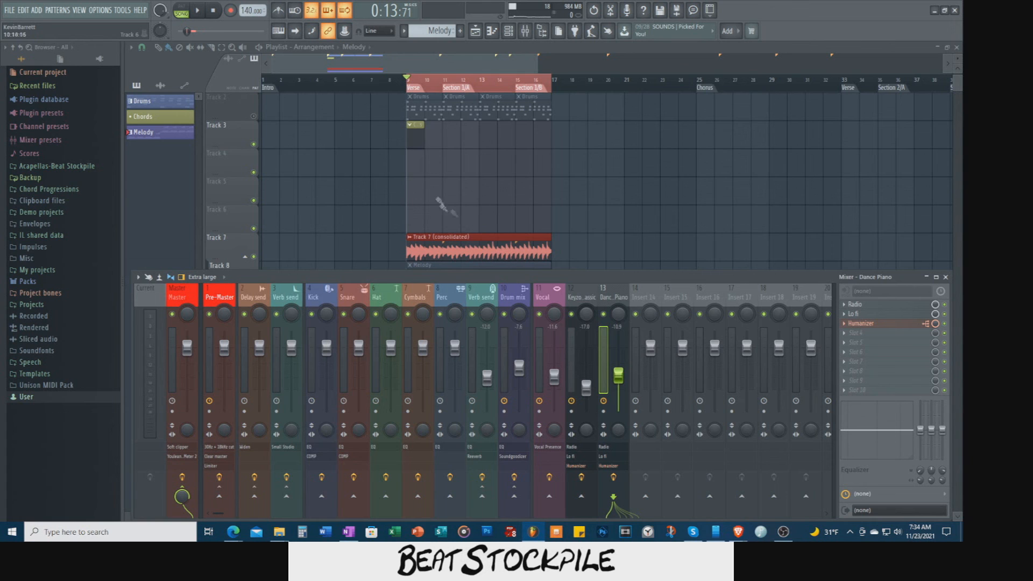
# - Unmute the Drums on Track 2 and audition them together with the processed Track 7 audio clip
pyautogui.click(253, 115)
pyautogui.press('space')
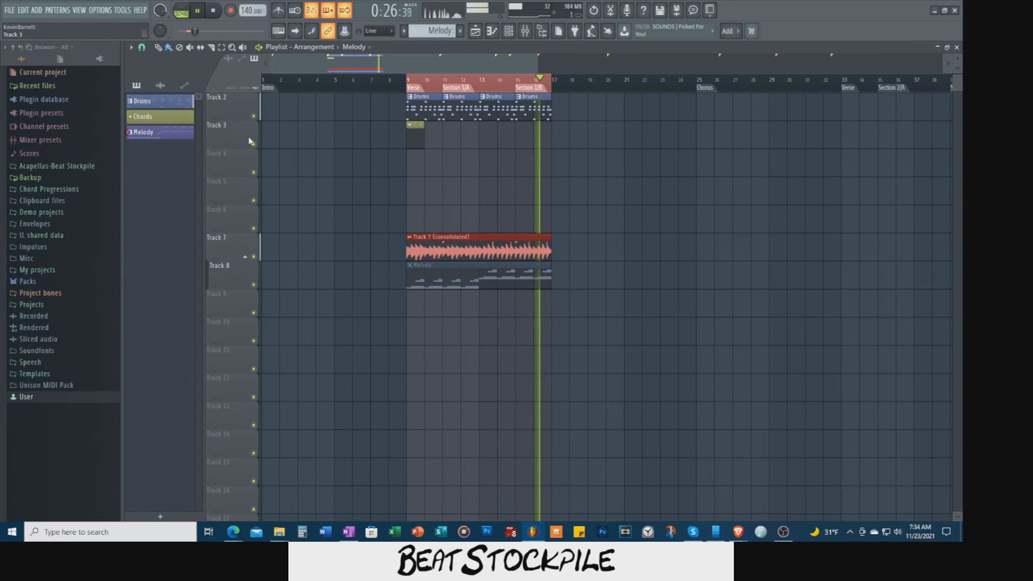
pyautogui.press('space')
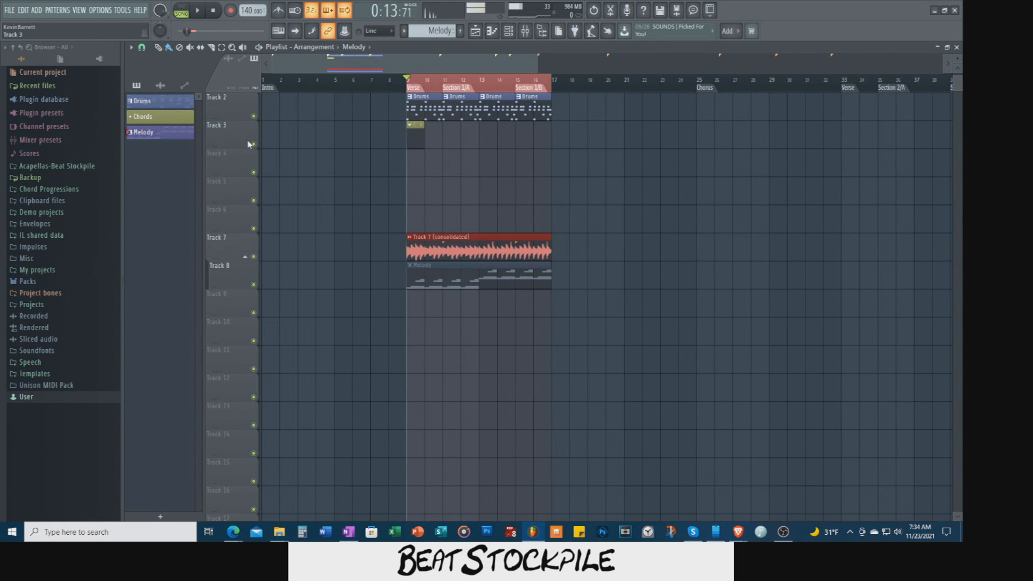